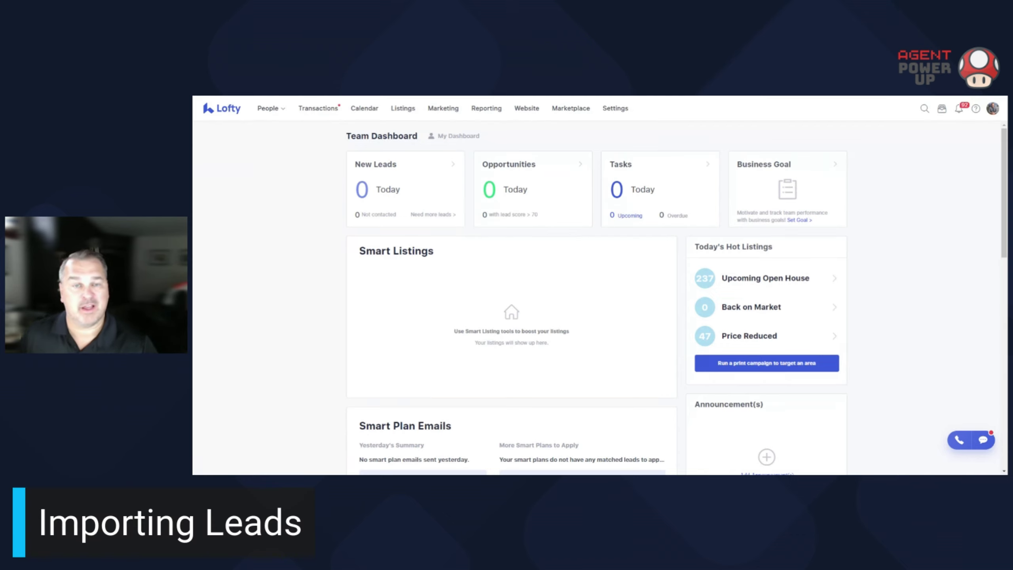
Open the people list and start a lead import
{"action": "mouse_move", "coordinate": [271, 109]}
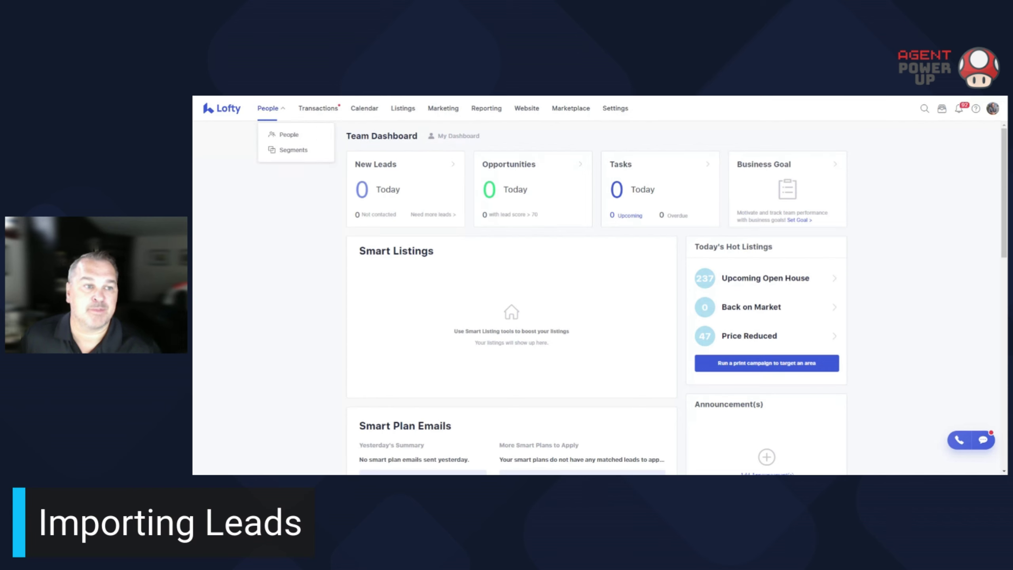
{"action": "left_click", "coordinate": [285, 136]}
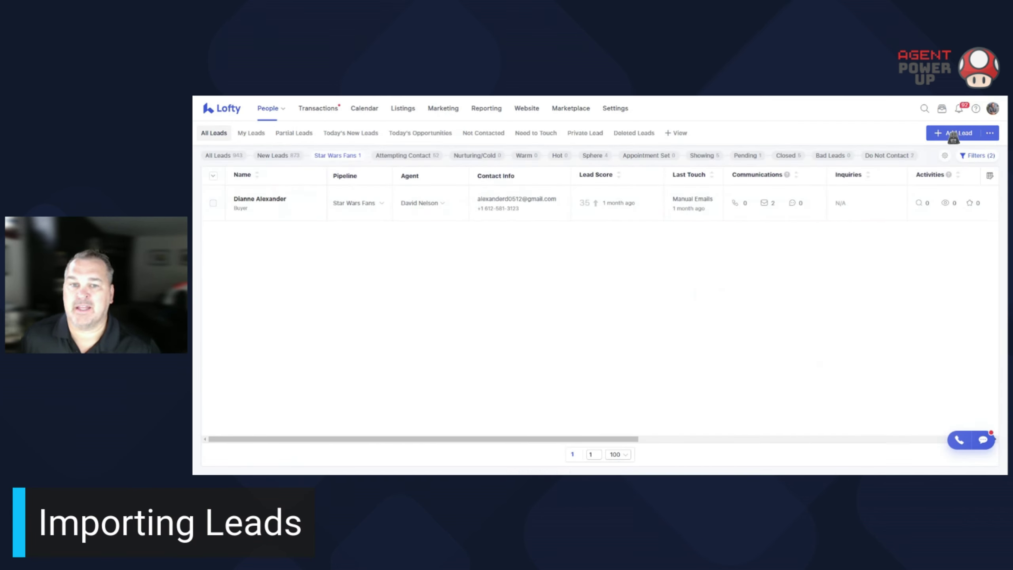
{"action": "left_click", "coordinate": [992, 135]}
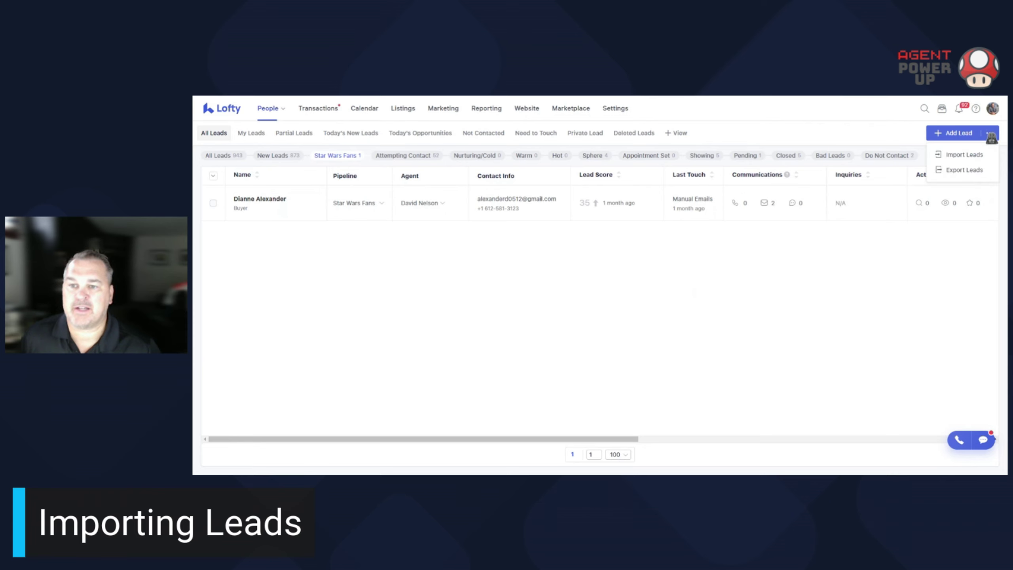
{"action": "left_click", "coordinate": [977, 157]}
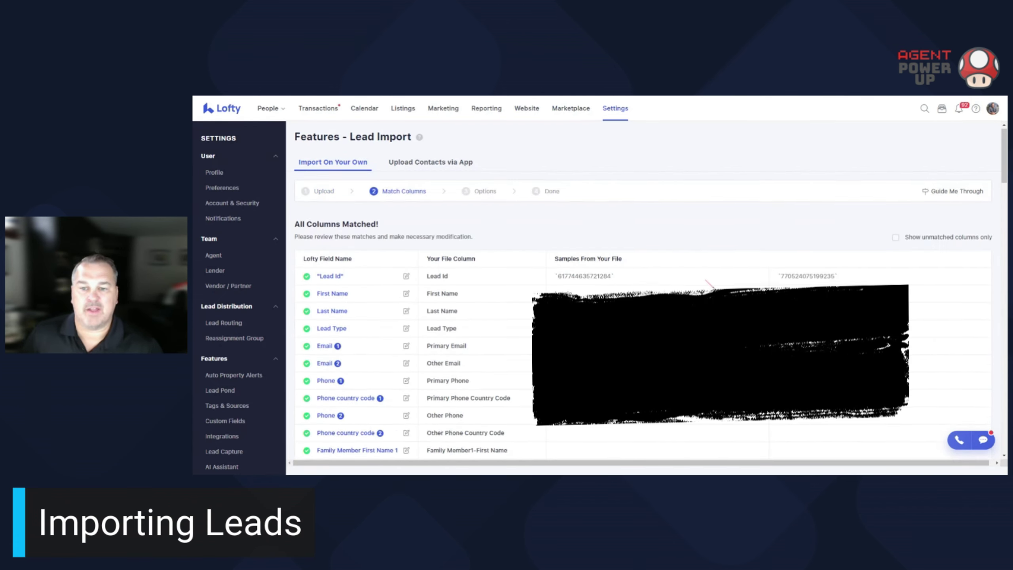
Examine the matched columns of the uploaded file and the fields available for the Family Member1-First Name column
{"action": "scroll", "coordinate": [638, 299], "scroll_direction": "down", "scroll_amount": 2}
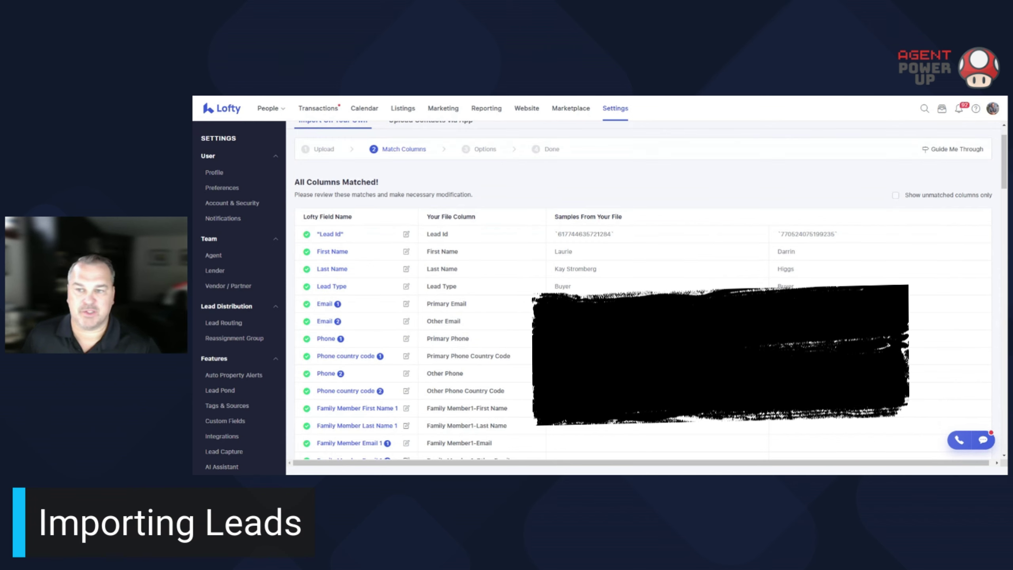
{"action": "scroll", "coordinate": [638, 299], "scroll_direction": "up", "scroll_amount": 2}
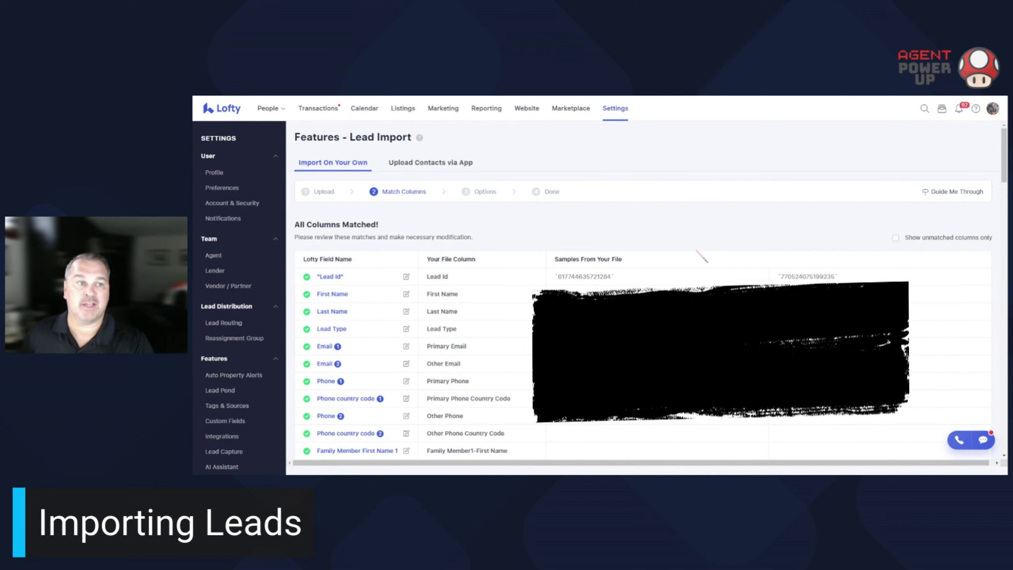
{"action": "scroll", "coordinate": [707, 261], "scroll_direction": "down", "scroll_amount": 2}
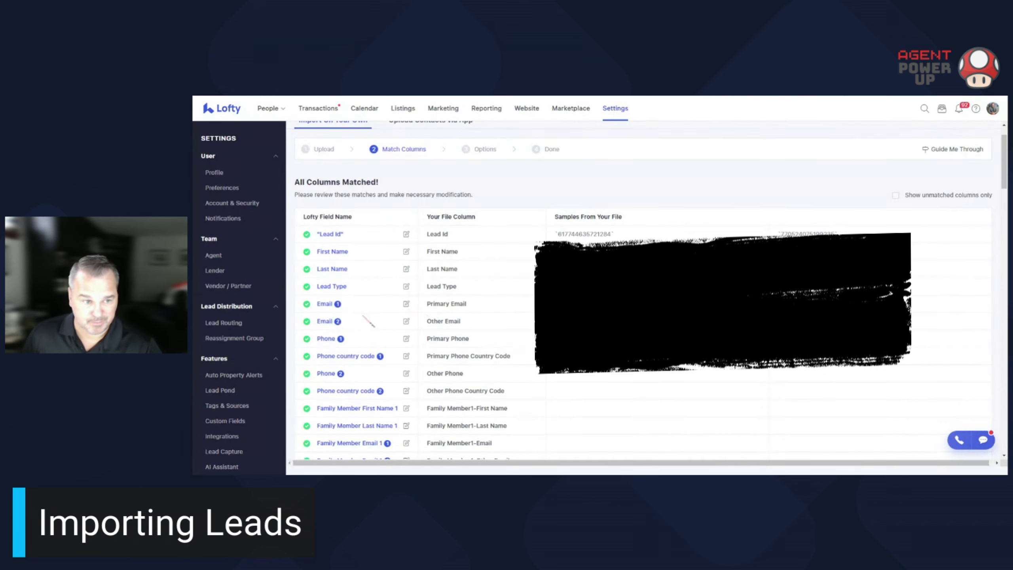
{"action": "scroll", "coordinate": [378, 341], "scroll_direction": "down", "scroll_amount": 5}
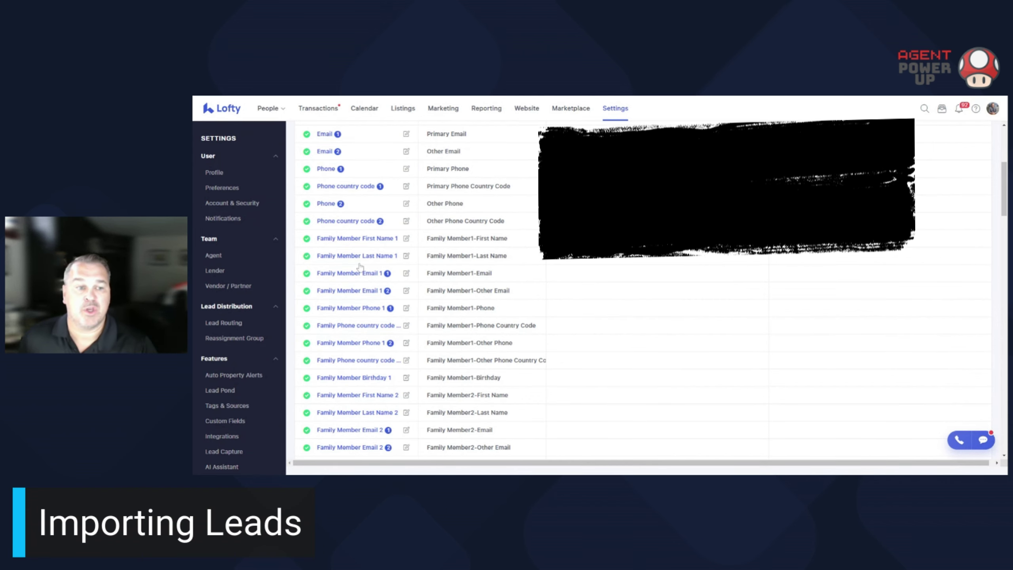
{"action": "left_click", "coordinate": [375, 239]}
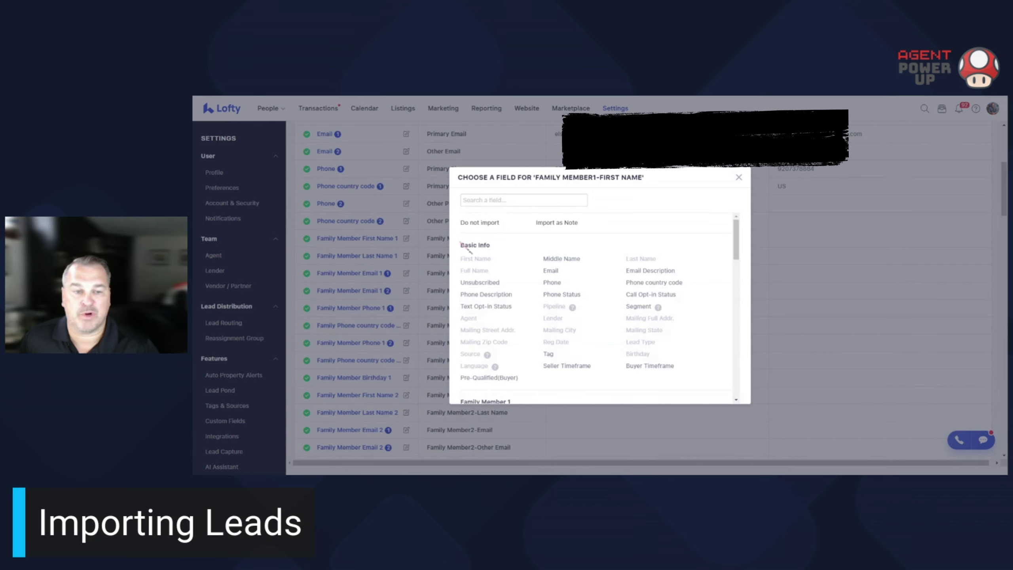
{"action": "scroll", "coordinate": [527, 277], "scroll_direction": "down", "scroll_amount": 2}
{"action": "scroll", "coordinate": [527, 359], "scroll_direction": "down", "scroll_amount": 2}
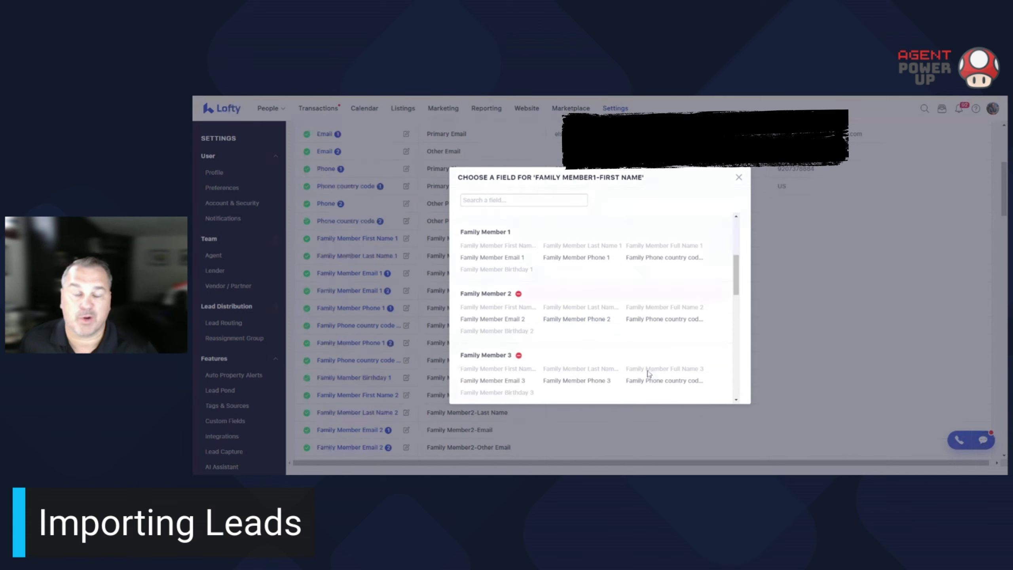
{"action": "left_click", "coordinate": [739, 177]}
Set the Family Member3-Last Name file column to "Do not import"
{"action": "scroll", "coordinate": [638, 261], "scroll_direction": "down", "scroll_amount": 5}
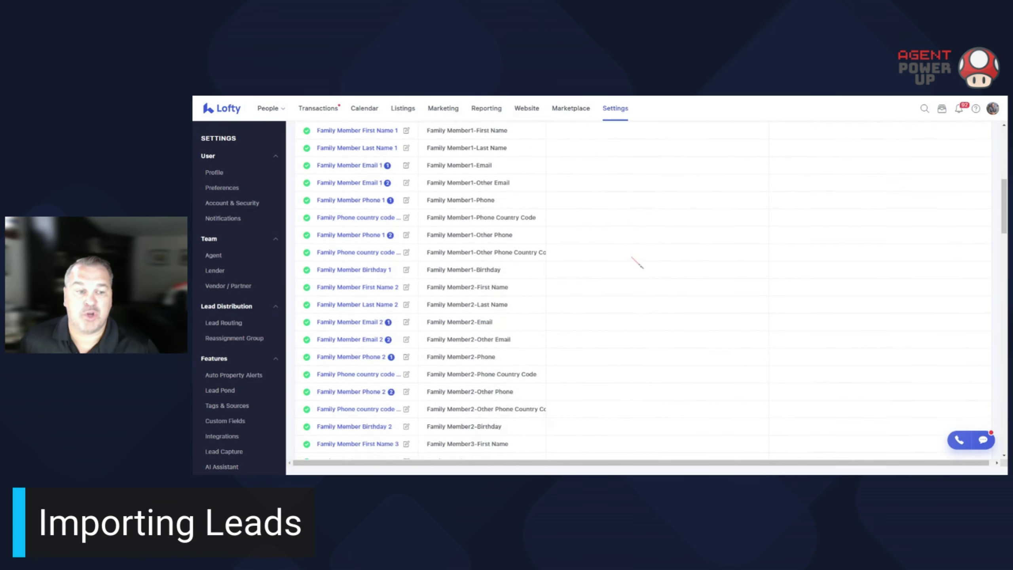
{"action": "scroll", "coordinate": [637, 262], "scroll_direction": "down", "scroll_amount": 3}
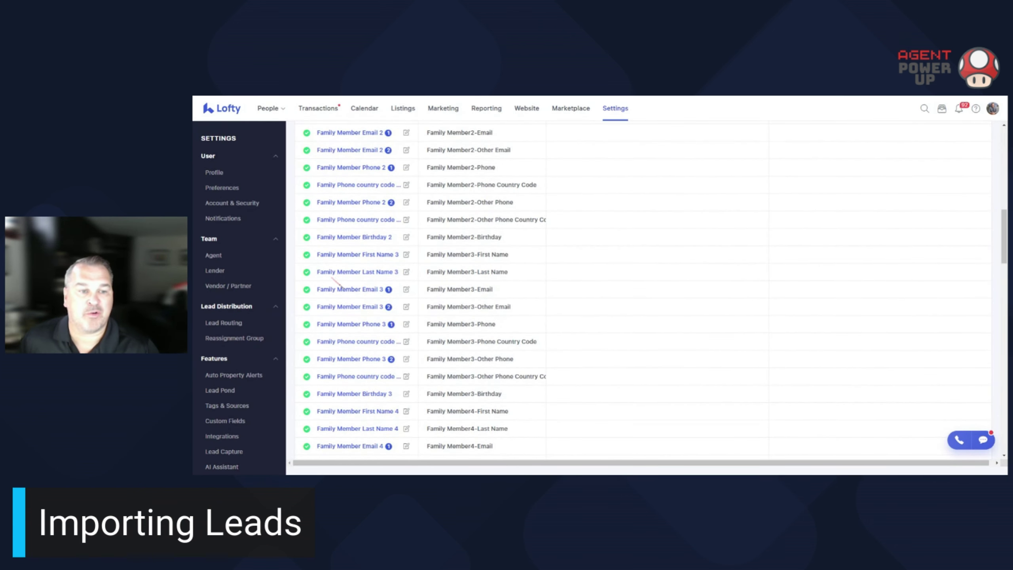
{"action": "left_click", "coordinate": [351, 272]}
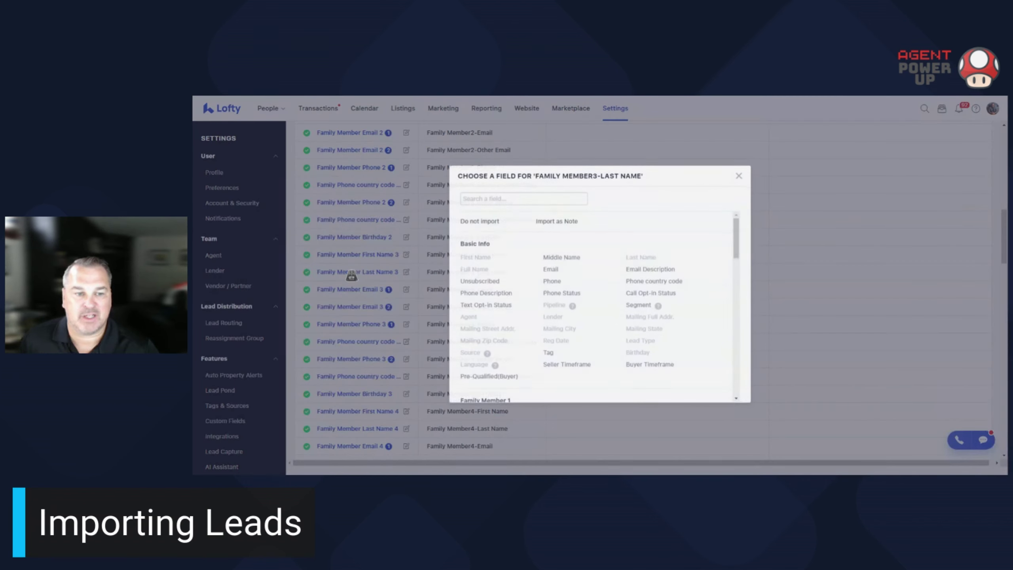
{"action": "left_click", "coordinate": [477, 223]}
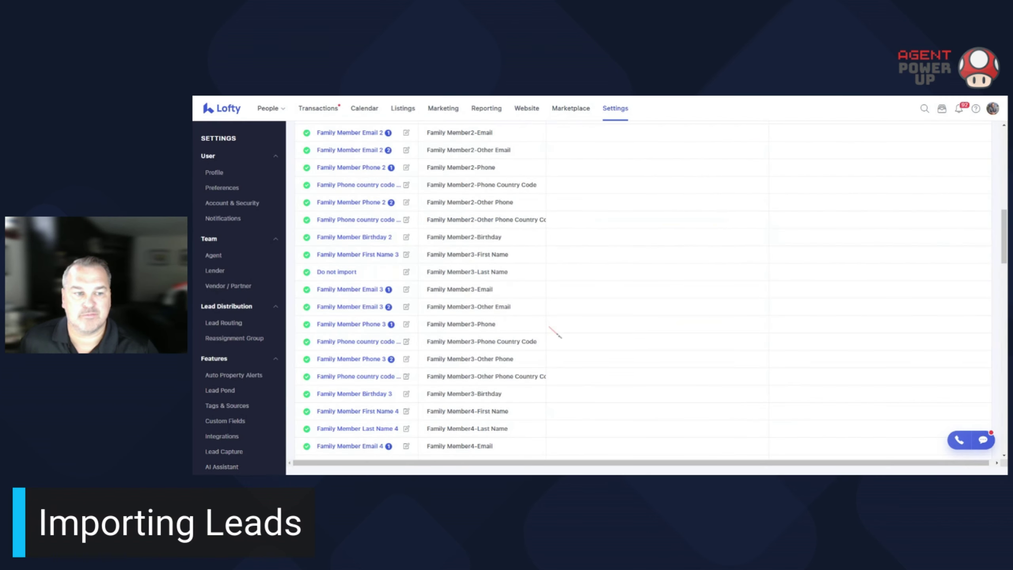
View the field choices for the Family Member3-Email column and close them without choosing one
{"action": "scroll", "coordinate": [552, 333], "scroll_direction": "down", "scroll_amount": 1}
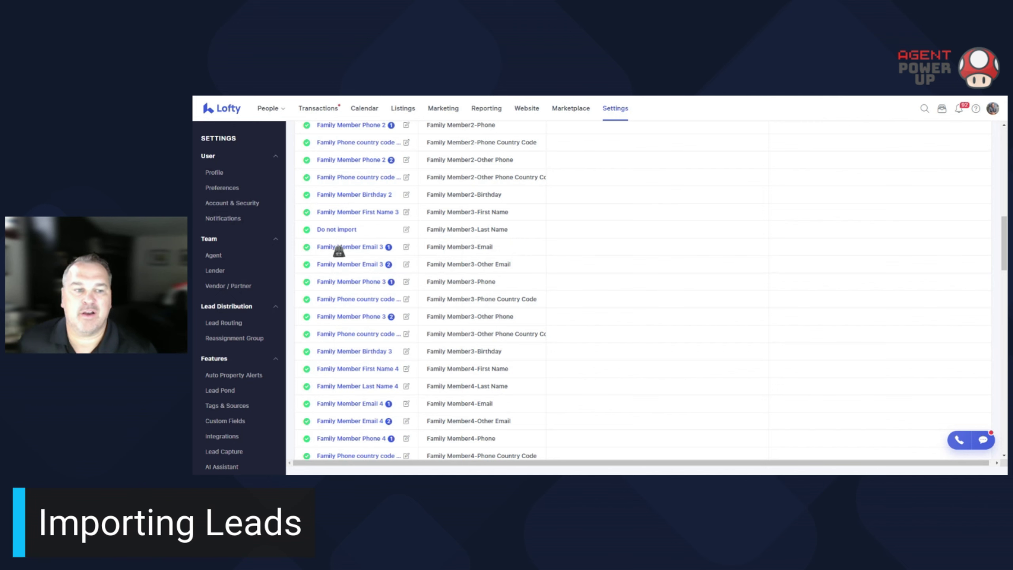
{"action": "left_click", "coordinate": [318, 263]}
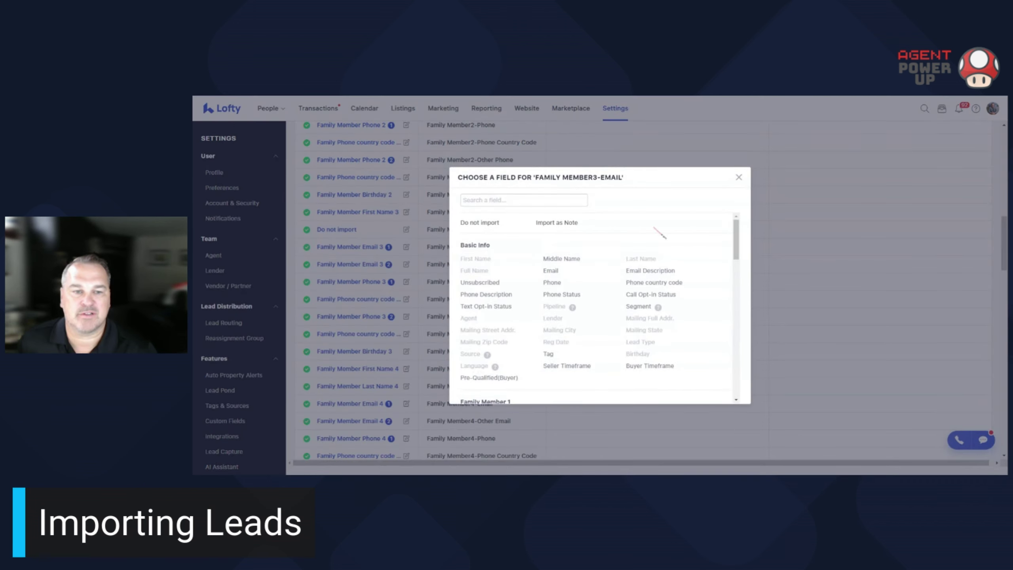
{"action": "left_click", "coordinate": [739, 178]}
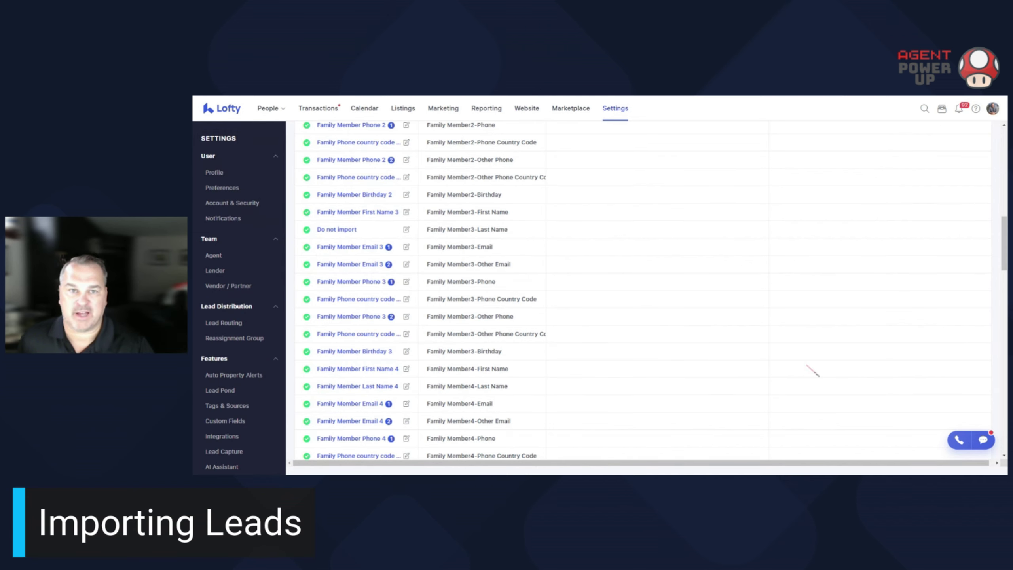
Review the remaining column matches through the note columns and continue to the import options
{"action": "scroll", "coordinate": [794, 361], "scroll_direction": "down", "scroll_amount": 15}
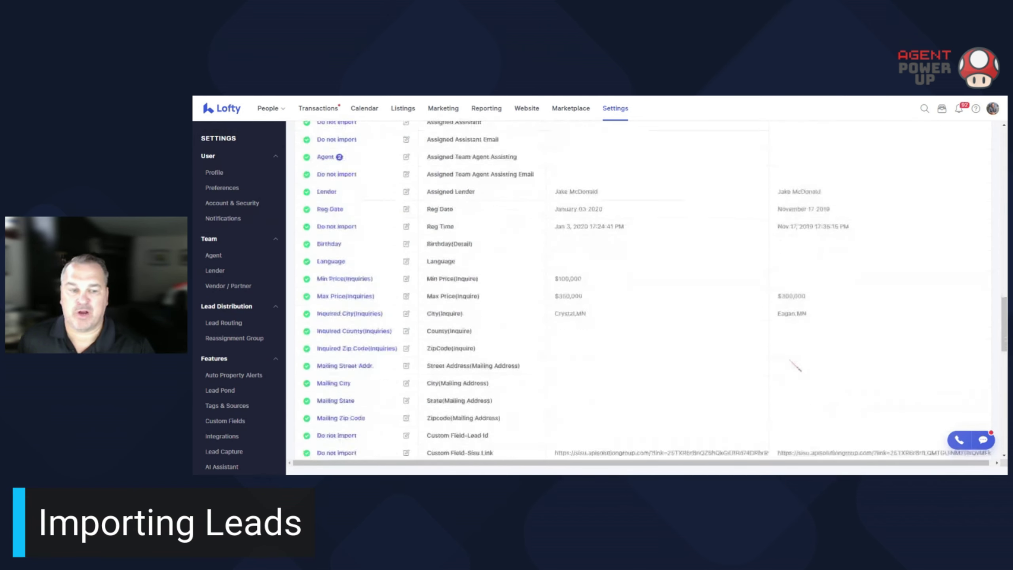
{"action": "scroll", "coordinate": [794, 364], "scroll_direction": "down", "scroll_amount": 8}
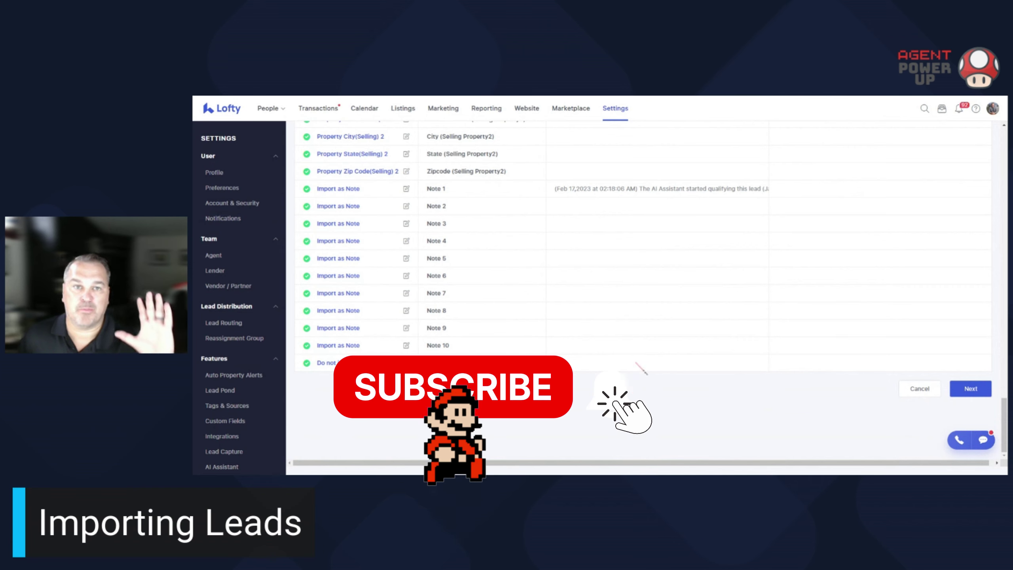
{"action": "scroll", "coordinate": [494, 326], "scroll_direction": "up", "scroll_amount": 3}
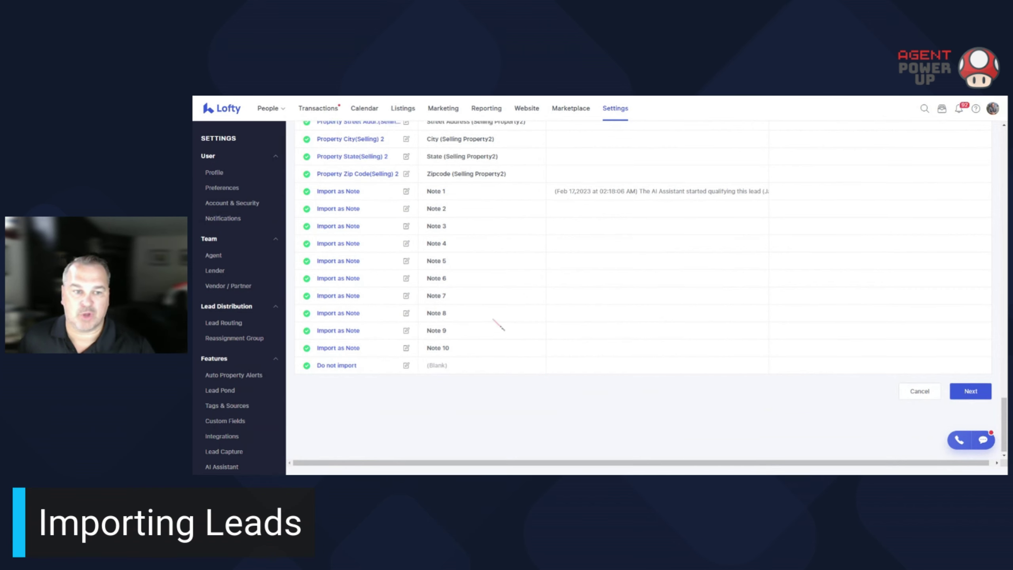
{"action": "scroll", "coordinate": [504, 359], "scroll_direction": "up", "scroll_amount": 10}
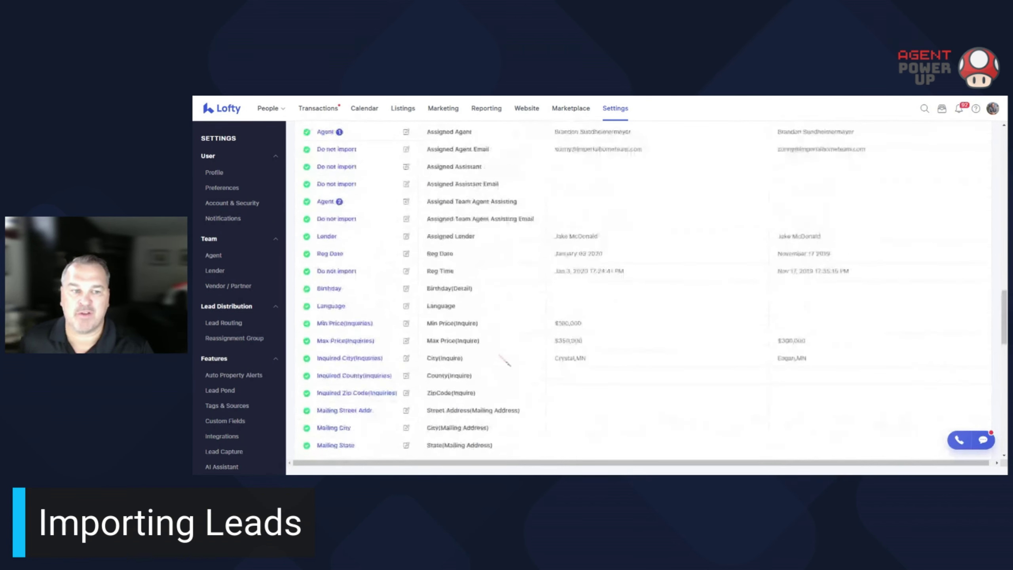
{"action": "scroll", "coordinate": [504, 361], "scroll_direction": "up", "scroll_amount": 5}
{"action": "scroll", "coordinate": [598, 351], "scroll_direction": "down", "scroll_amount": 15}
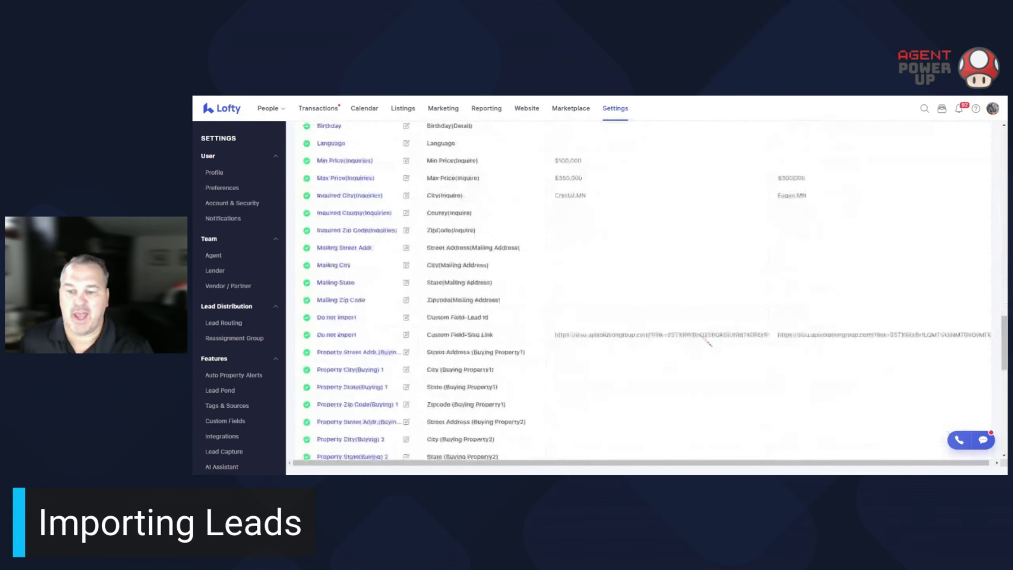
{"action": "scroll", "coordinate": [743, 340], "scroll_direction": "down", "scroll_amount": 5}
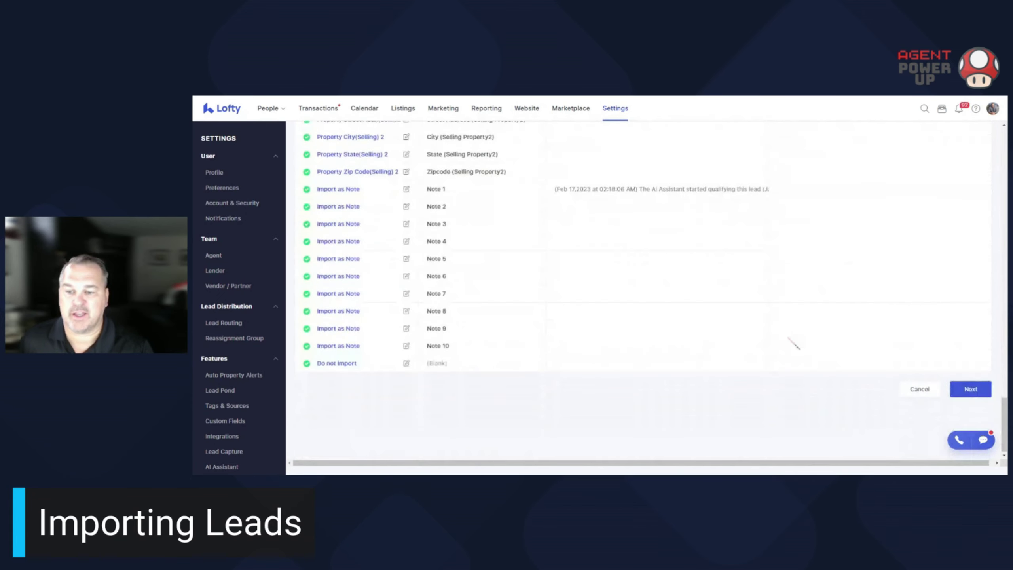
{"action": "left_click", "coordinate": [968, 387]}
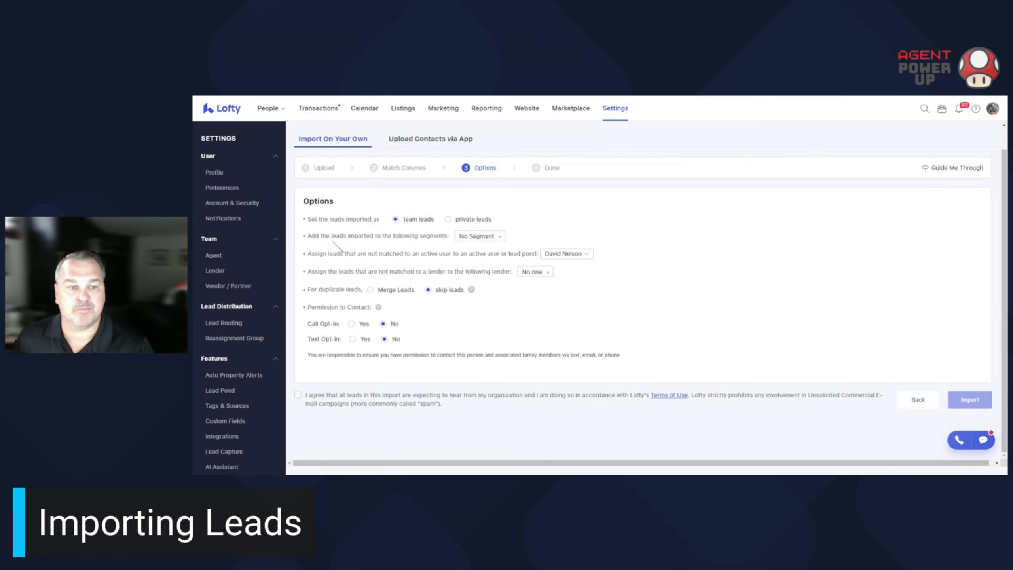
Examine the available segments and the agent choices for leads not matched to an active user
{"action": "left_click", "coordinate": [477, 237]}
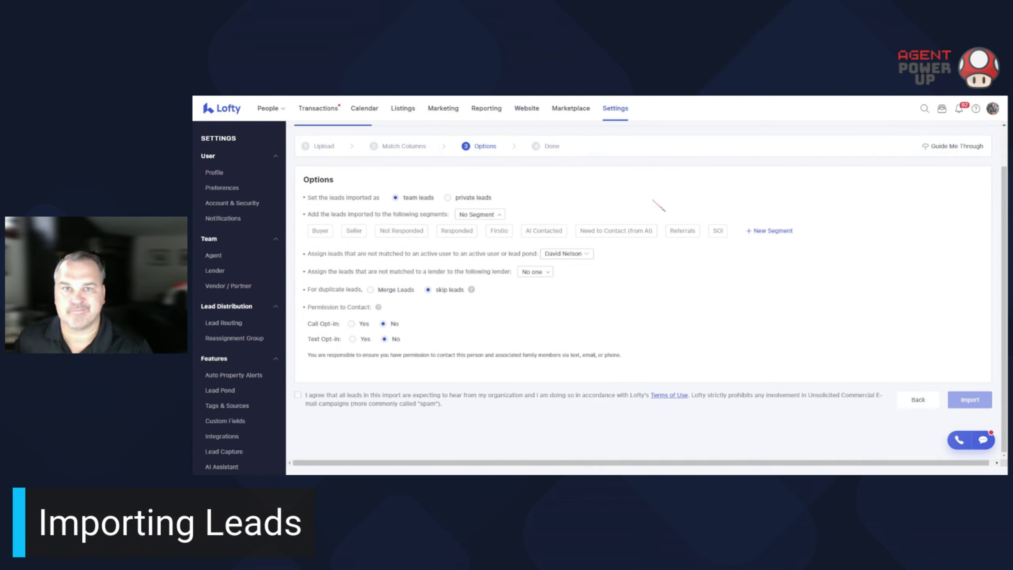
{"action": "left_click", "coordinate": [585, 255]}
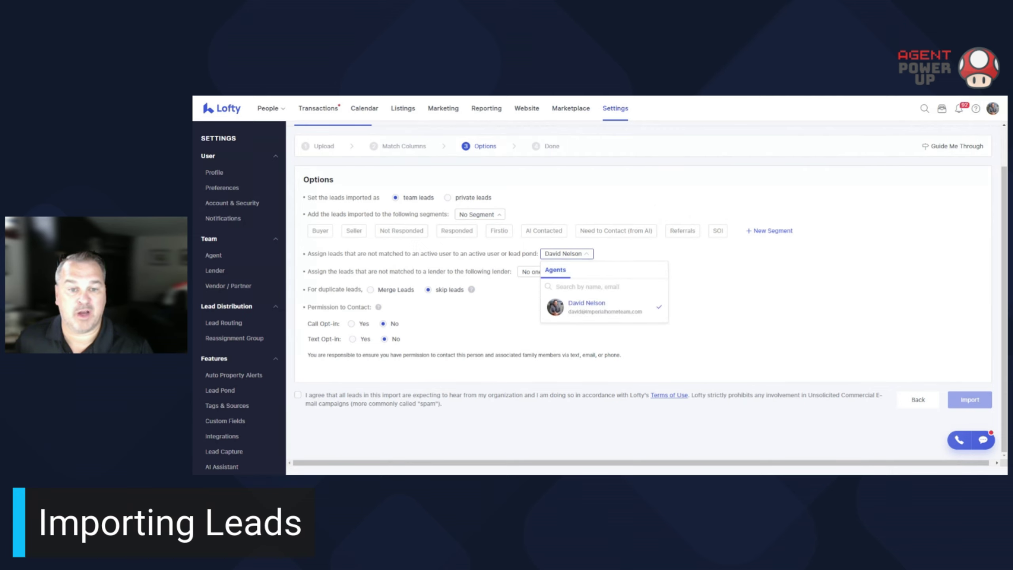
{"action": "left_click", "coordinate": [799, 282]}
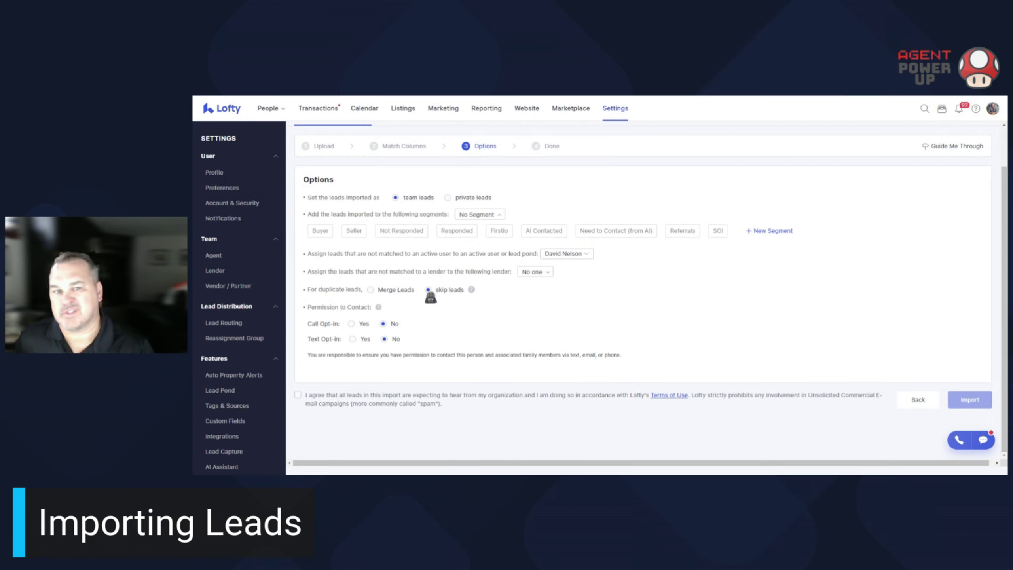
Agree to the statement that all imported leads expect contact and the import follows the Terms of Use
{"action": "mouse_move", "coordinate": [474, 295]}
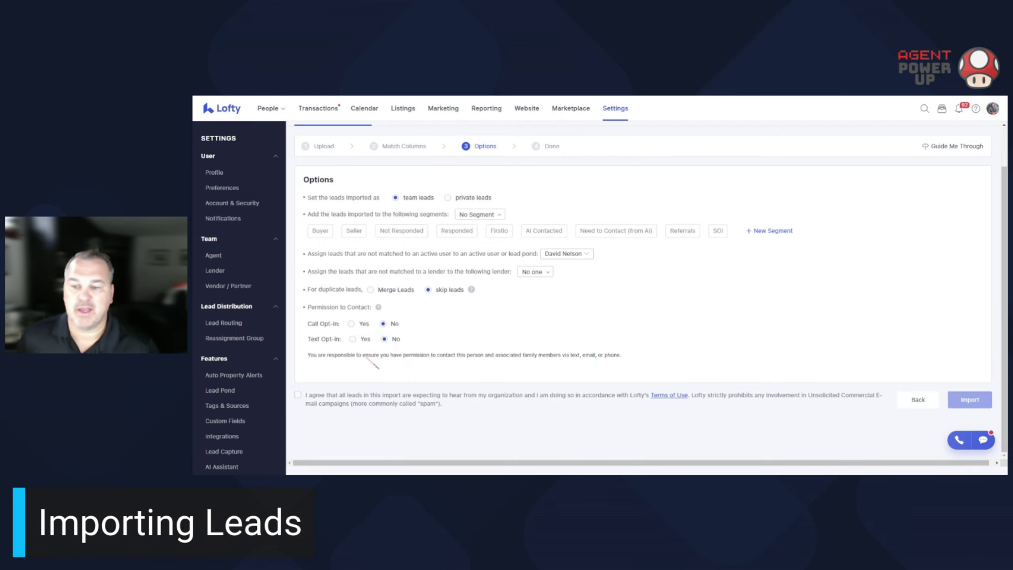
{"action": "left_click", "coordinate": [298, 394]}
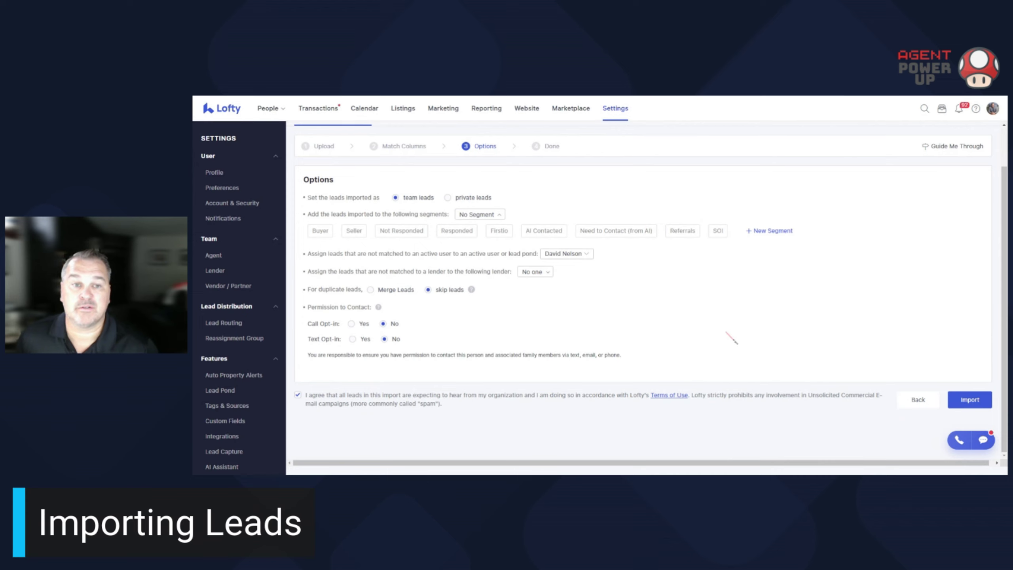
{"action": "scroll", "coordinate": [737, 343], "scroll_direction": "up", "scroll_amount": 1}
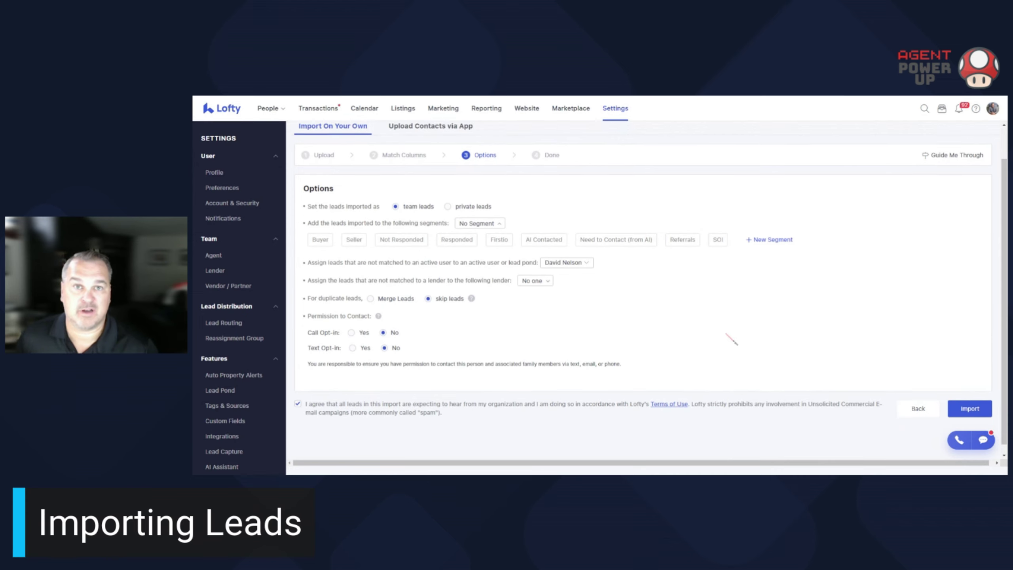